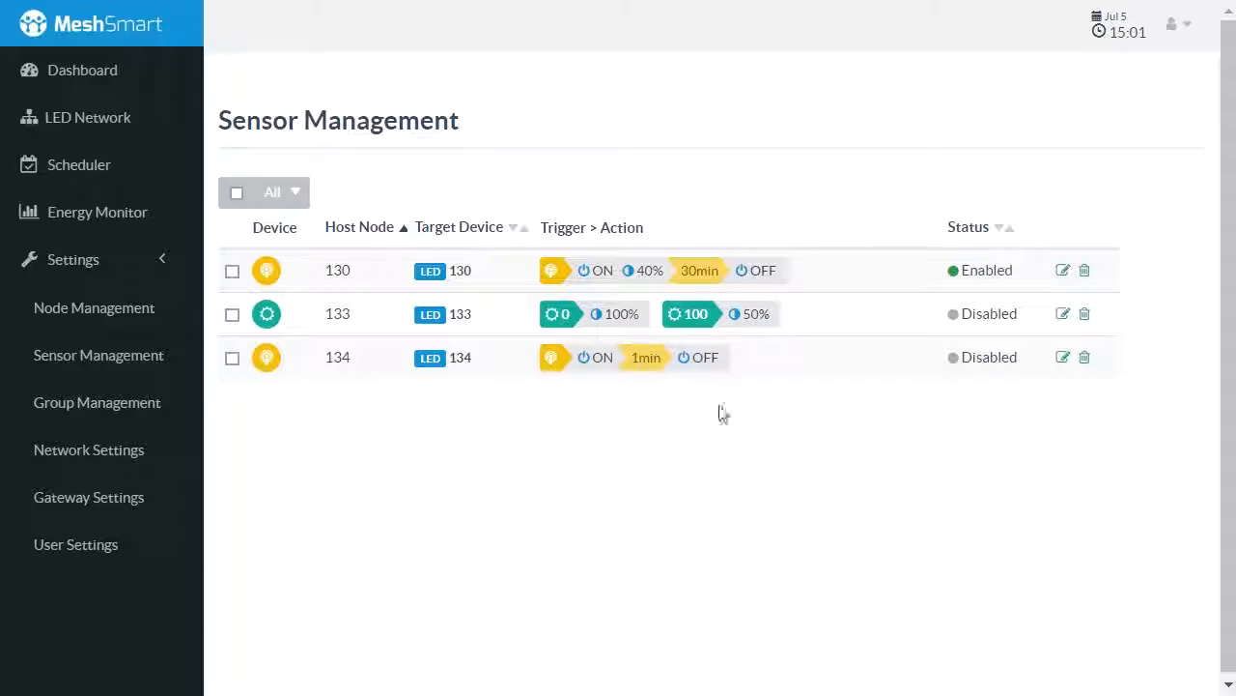
# Open the occupancy sensor configuration for host node 134 and set its target device to Group 1
pyautogui.click(1063, 359)
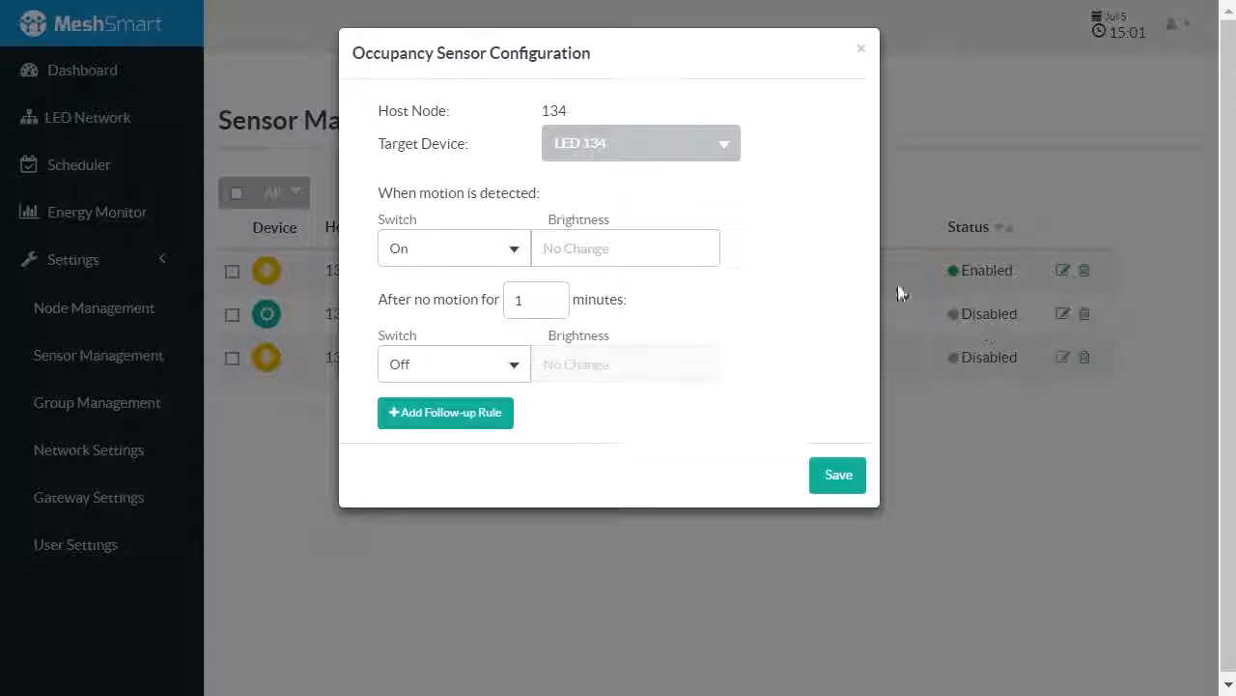
pyautogui.moveTo(374, 116); pyautogui.dragTo(585, 114)
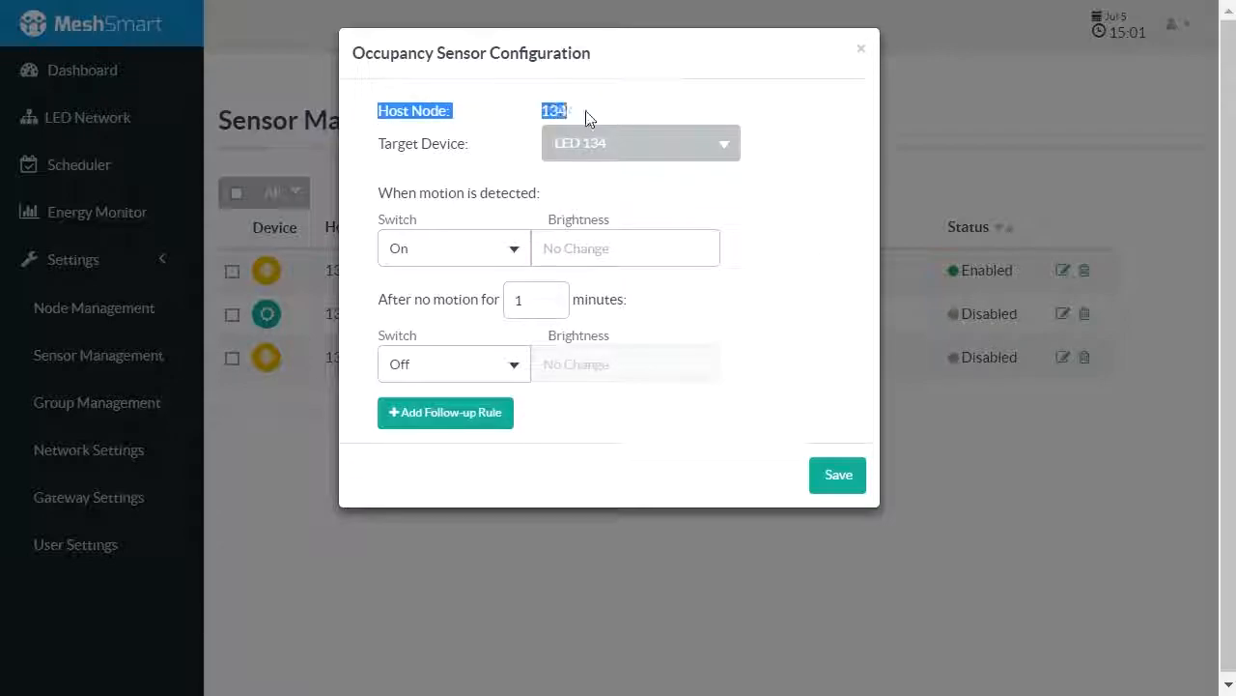
pyautogui.moveTo(372, 145); pyautogui.dragTo(486, 149)
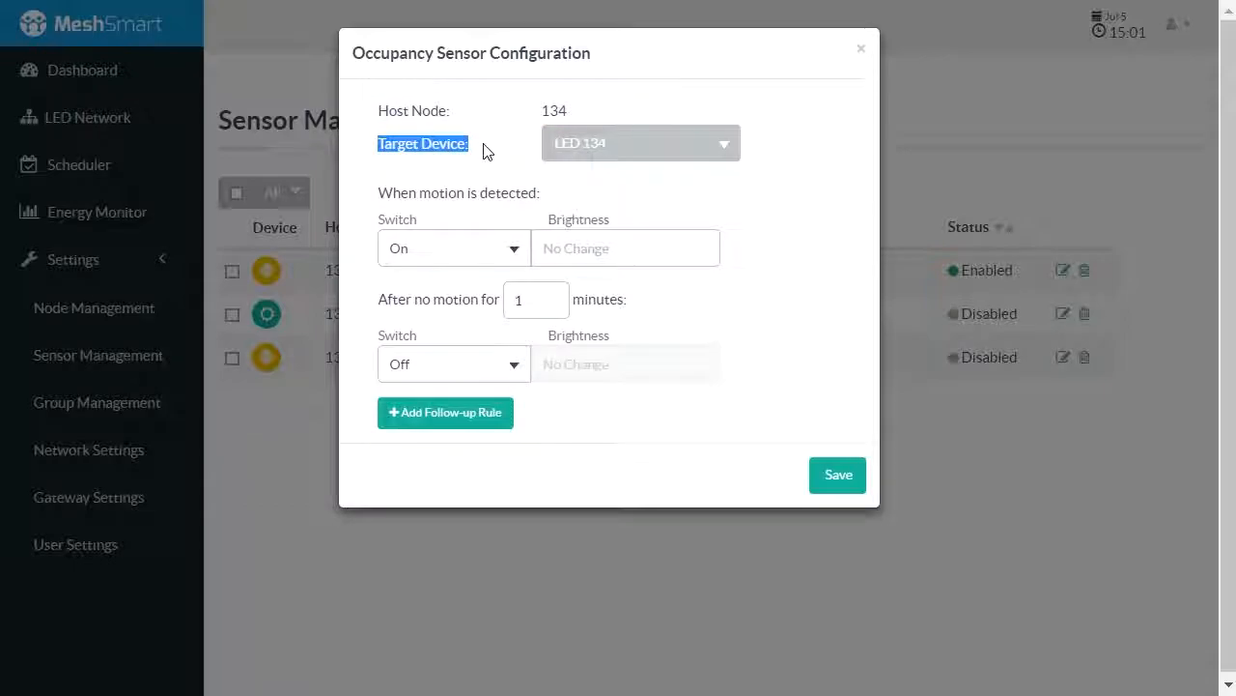
pyautogui.click(486, 151)
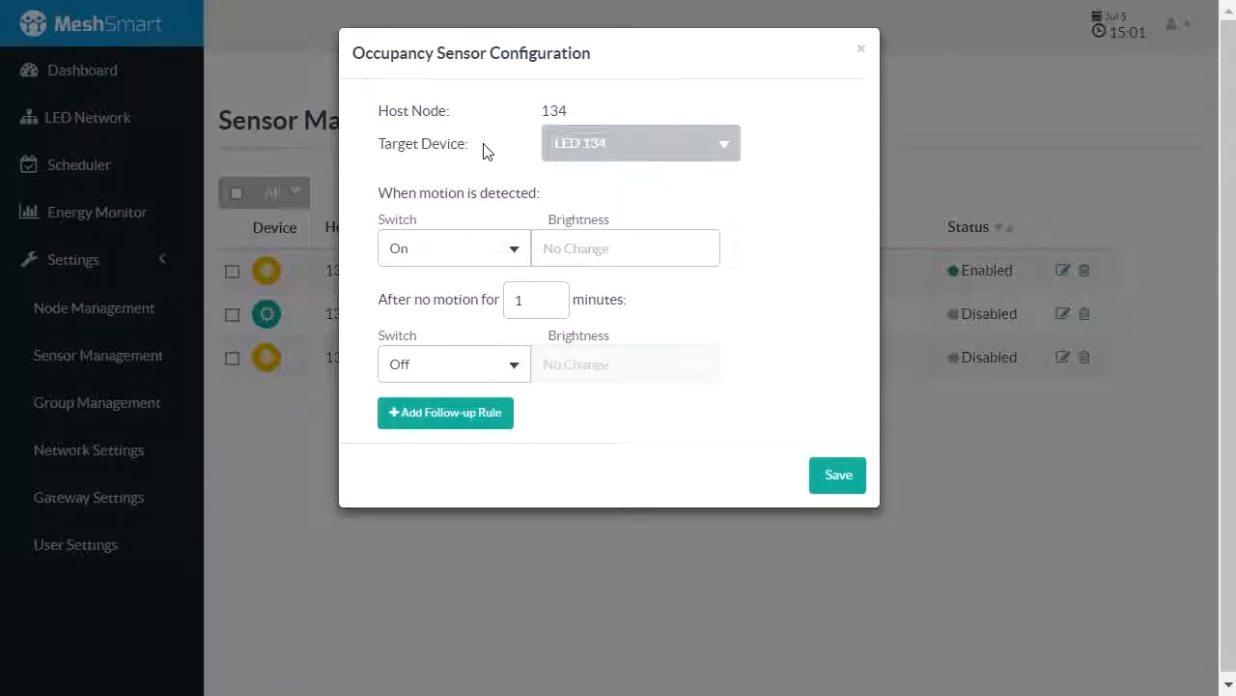
pyautogui.click(573, 152)
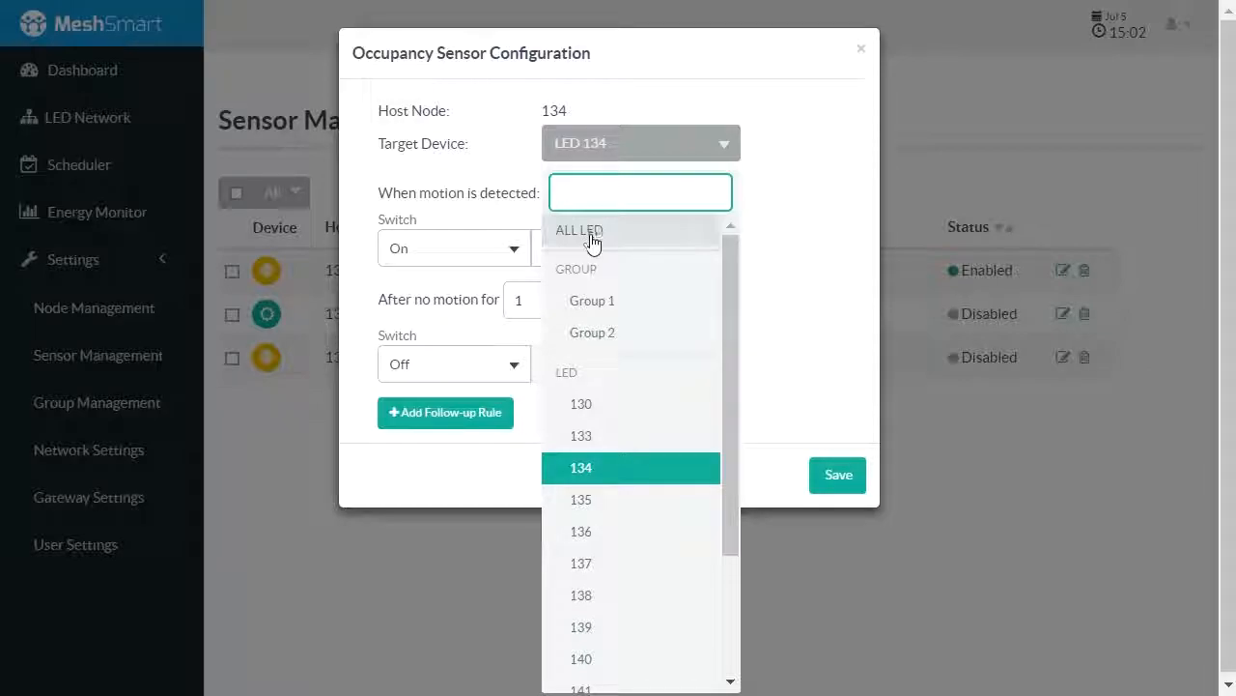
pyautogui.click(604, 302)
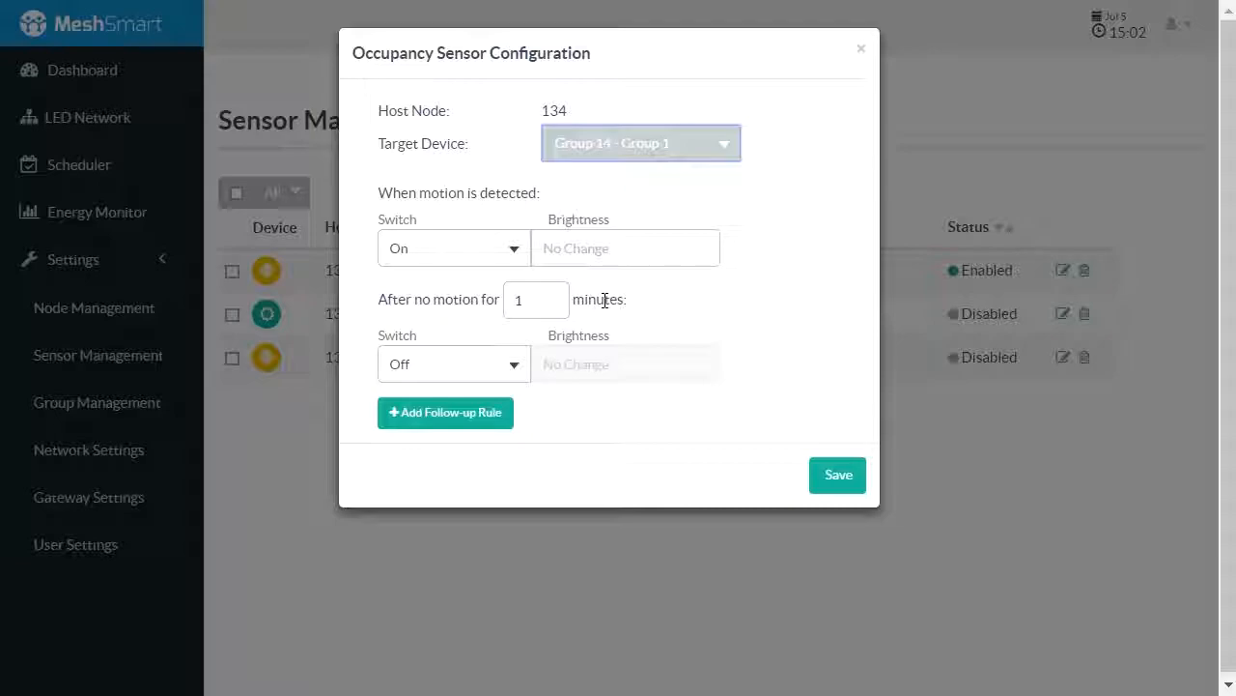
# Set the motion-detected action to switch On with a brightness of 50
pyautogui.click(478, 252)
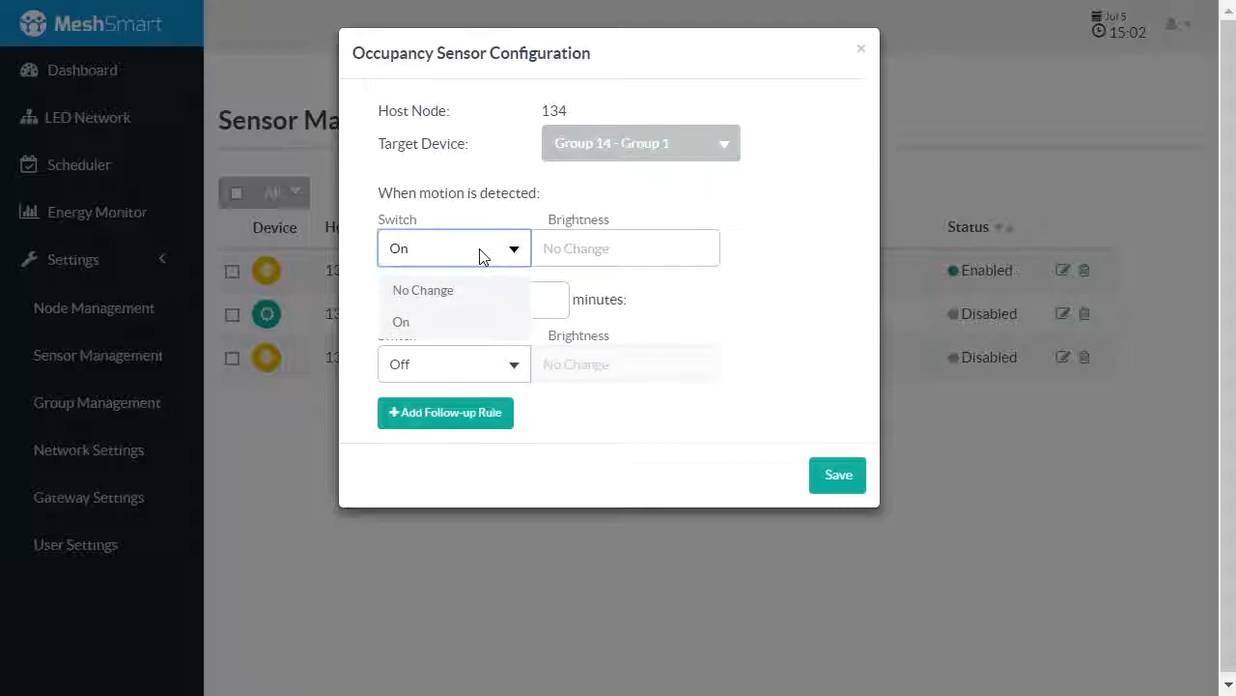
pyautogui.click(454, 320)
pyautogui.click(564, 248)
pyautogui.write('50')
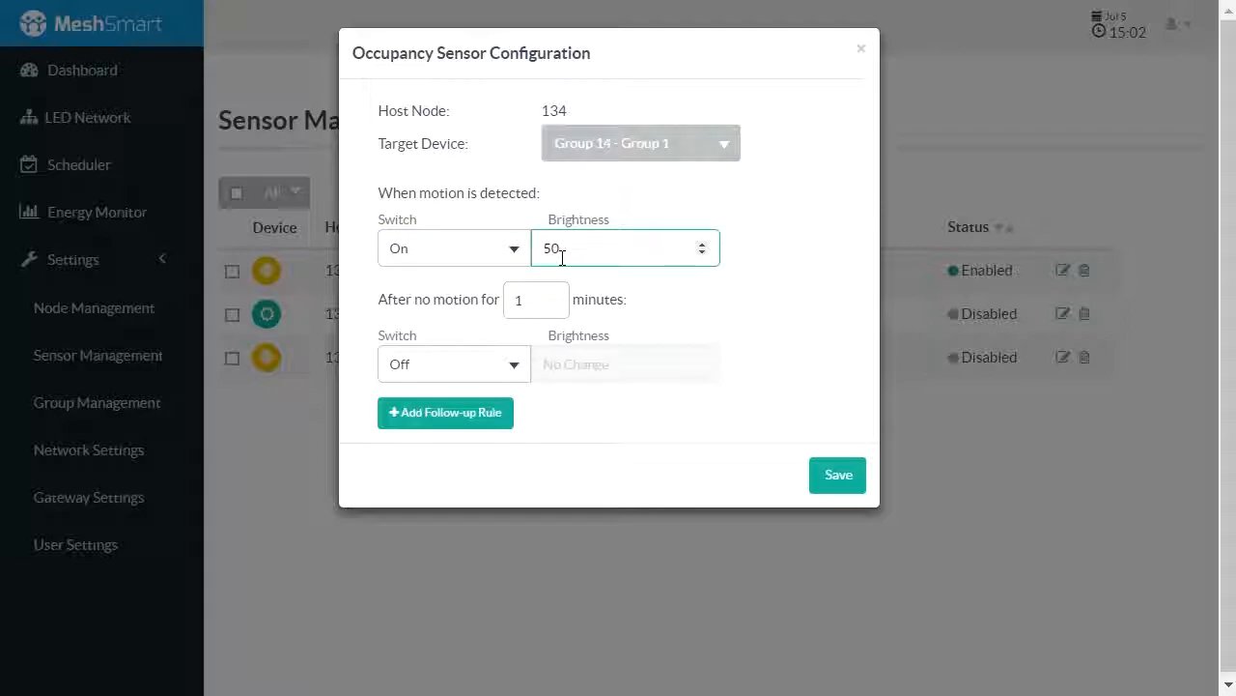
# Set the no-motion rule to 30 minutes with the switch at No Change and a brightness of 20
pyautogui.moveTo(544, 302); pyautogui.dragTo(503, 302)
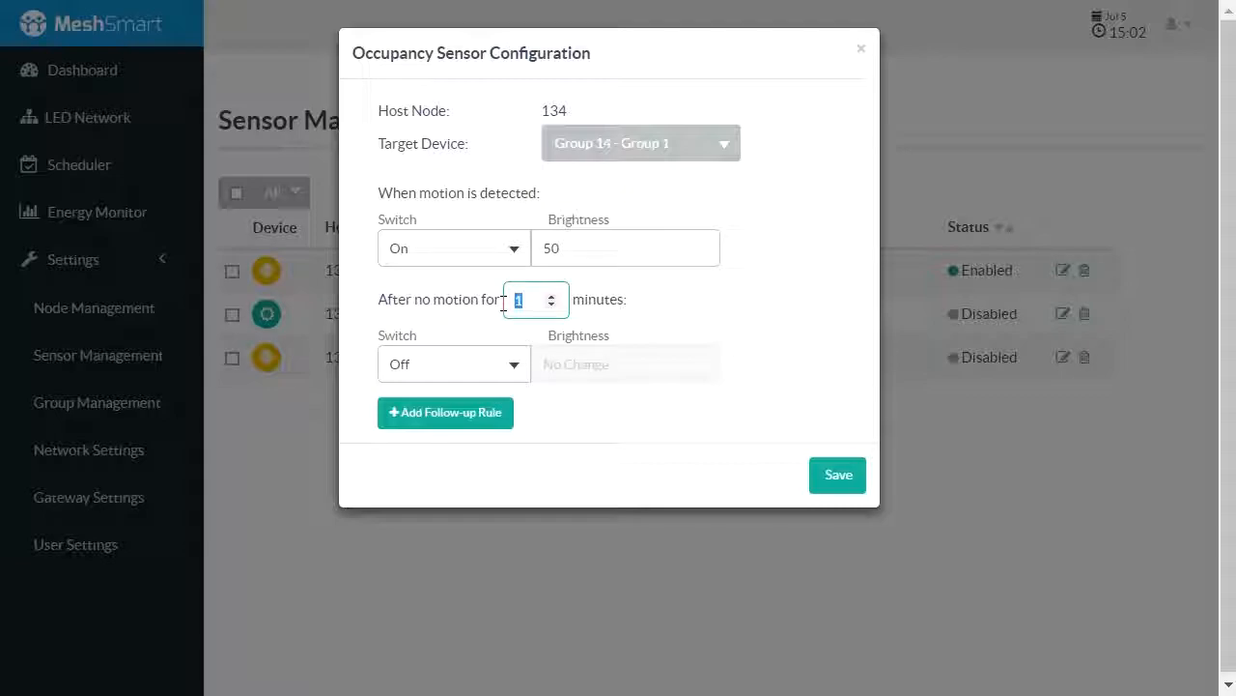
pyautogui.write('30')
pyautogui.click(514, 372)
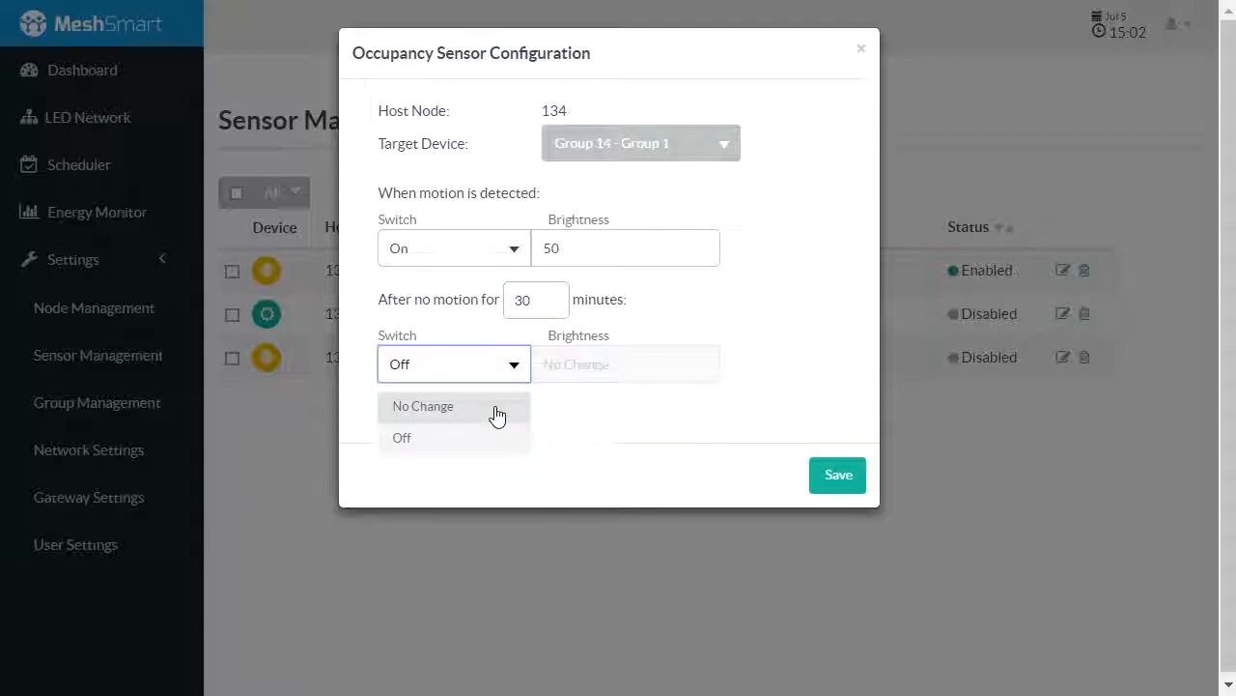
pyautogui.click(496, 407)
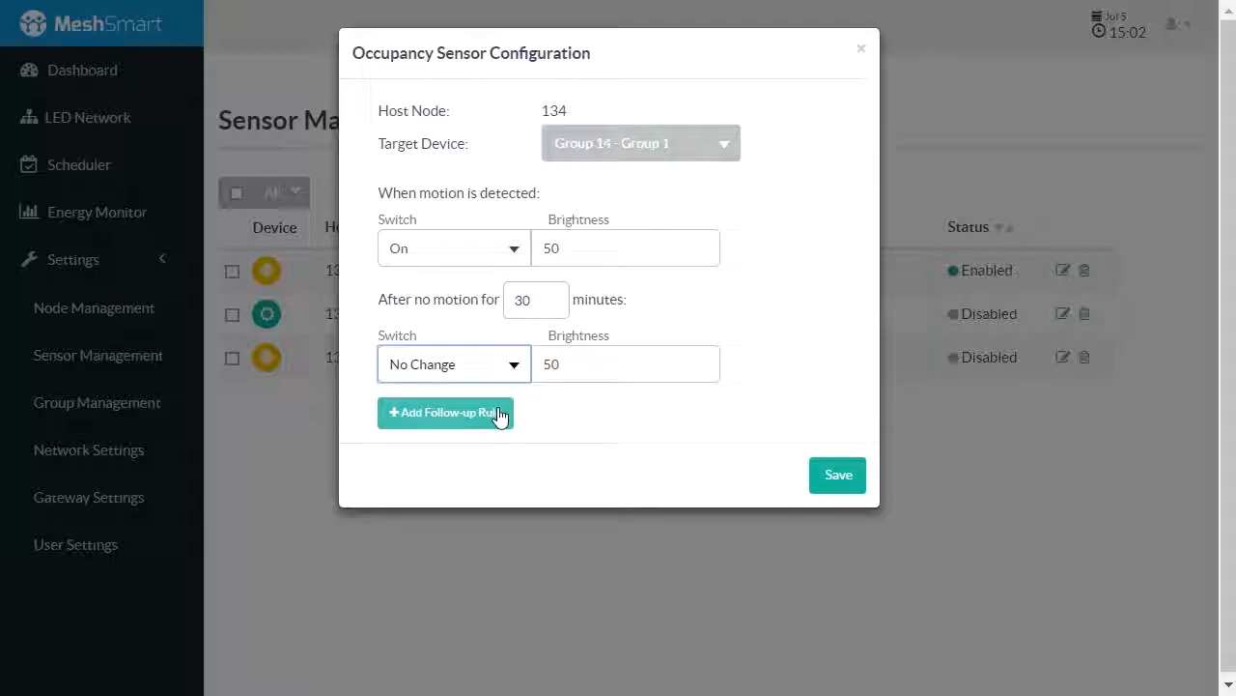
pyautogui.press('Tab')
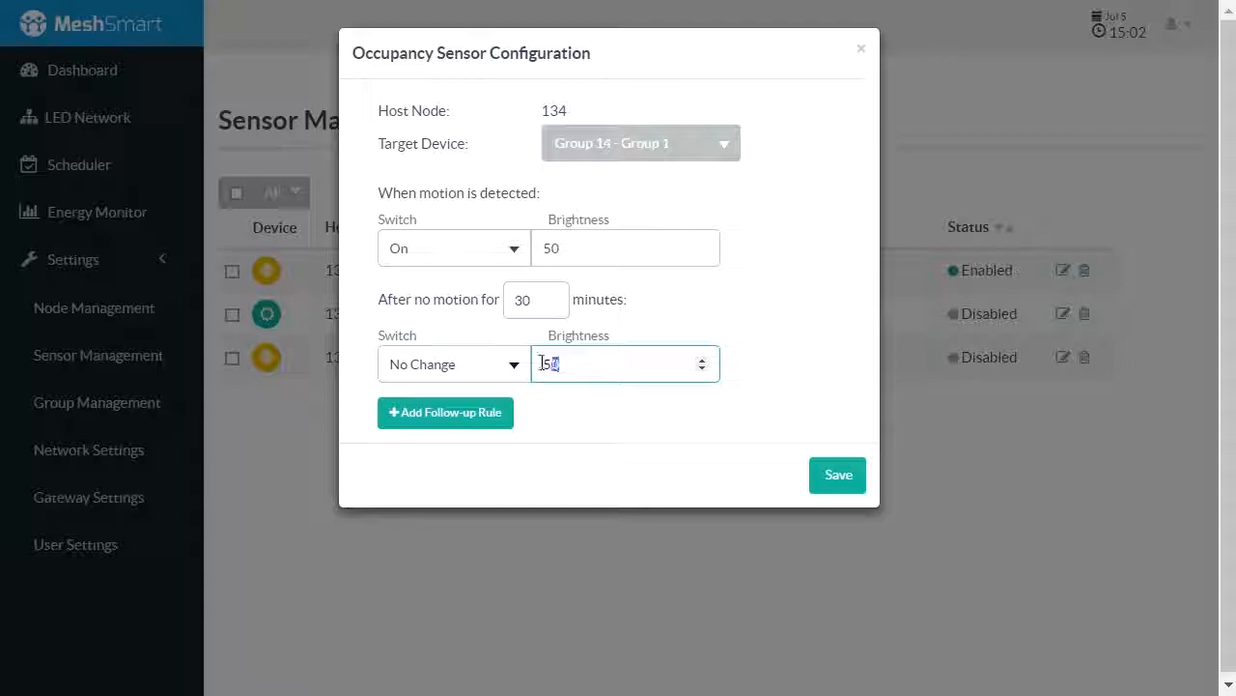
pyautogui.write('20')
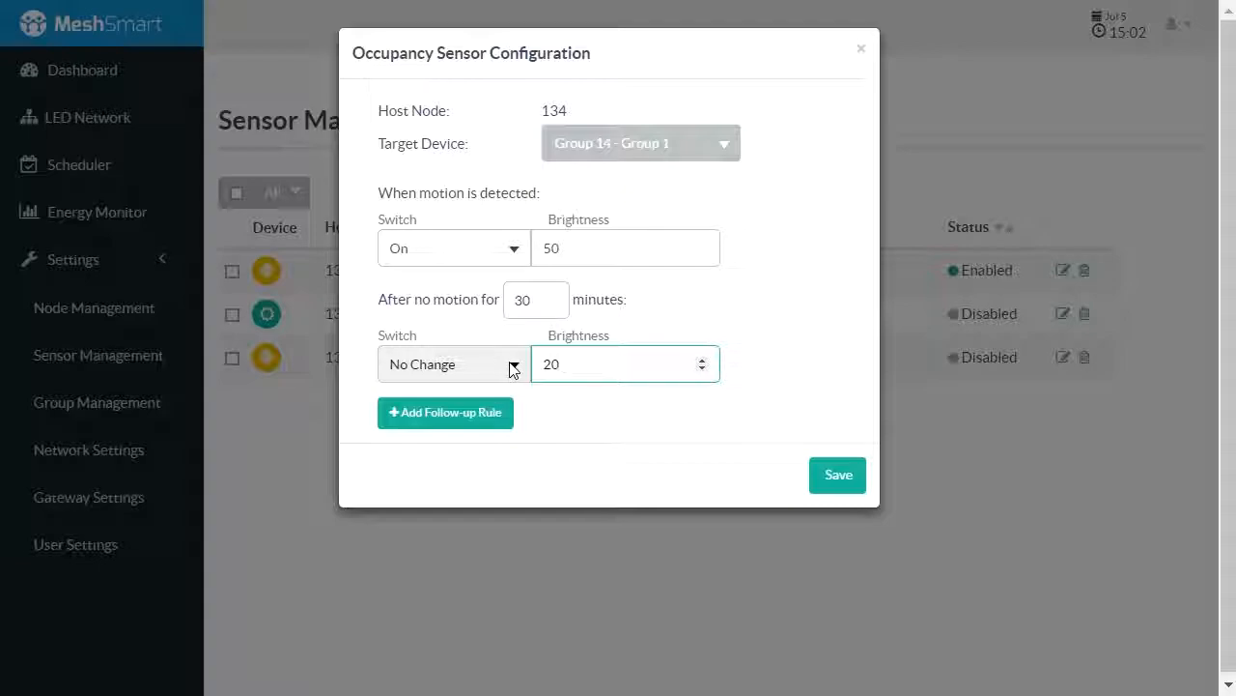
# Add a follow-up rule that switches Off after another 30 minutes and save the occupancy sensor configuration
pyautogui.click(480, 414)
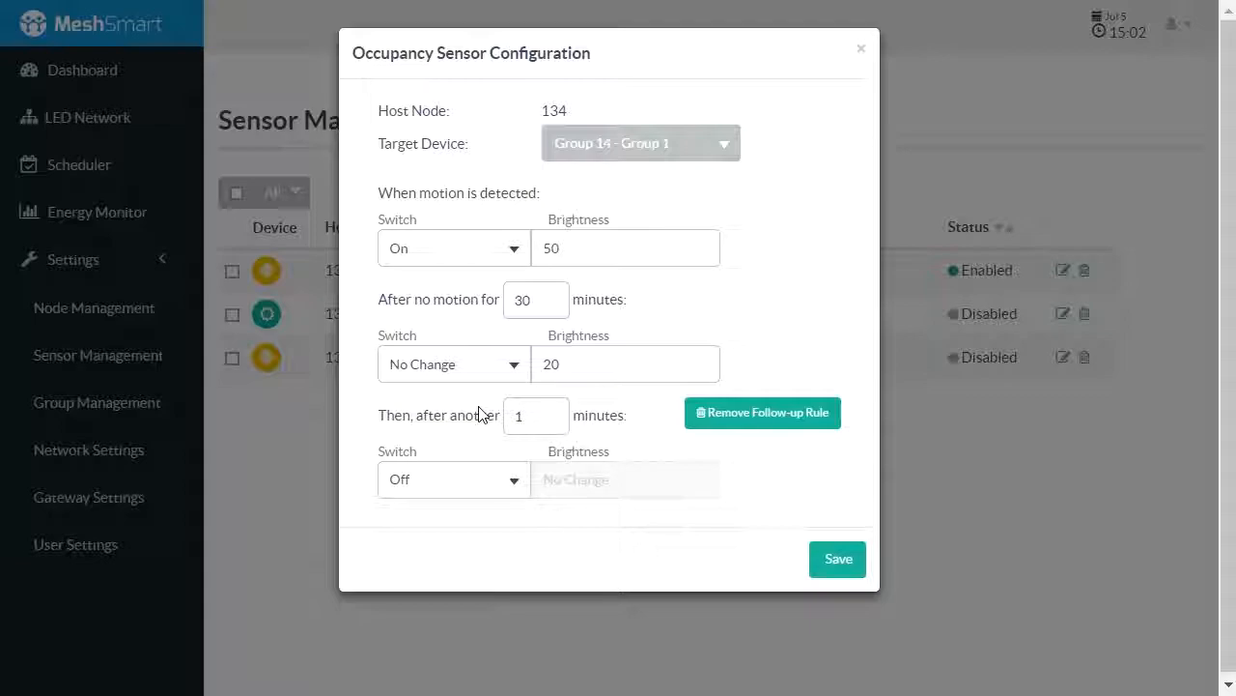
pyautogui.doubleClick(529, 415)
pyautogui.write('30')
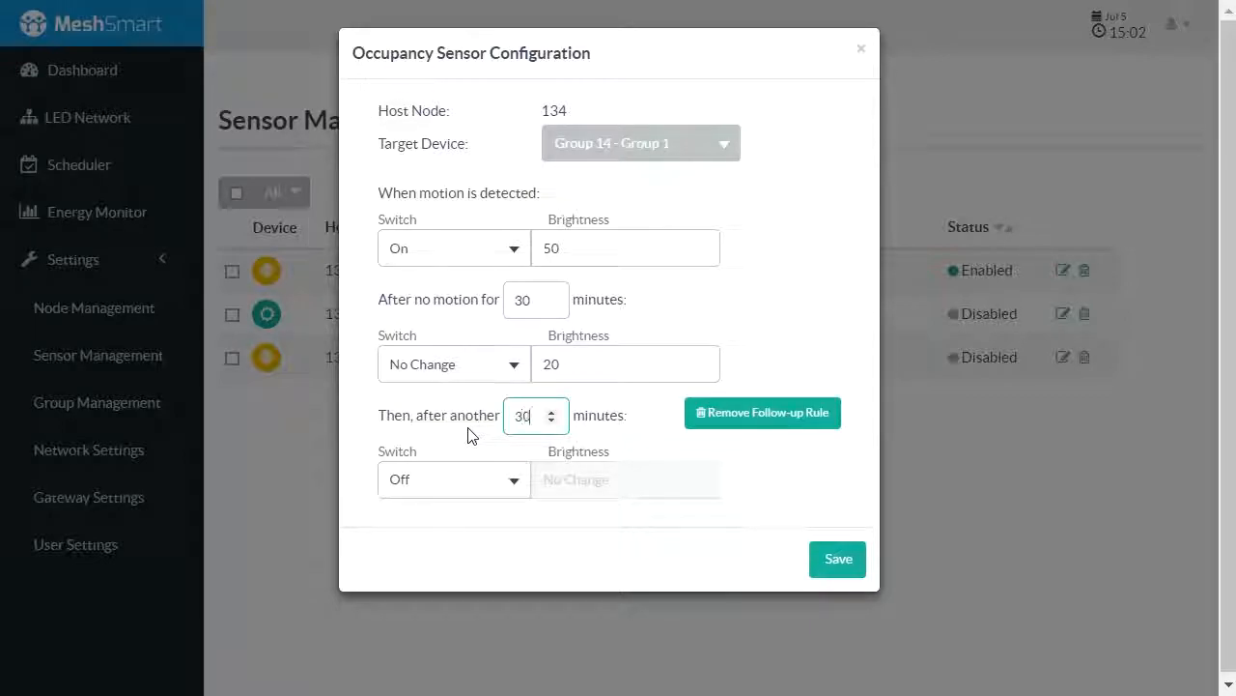
pyautogui.click(466, 483)
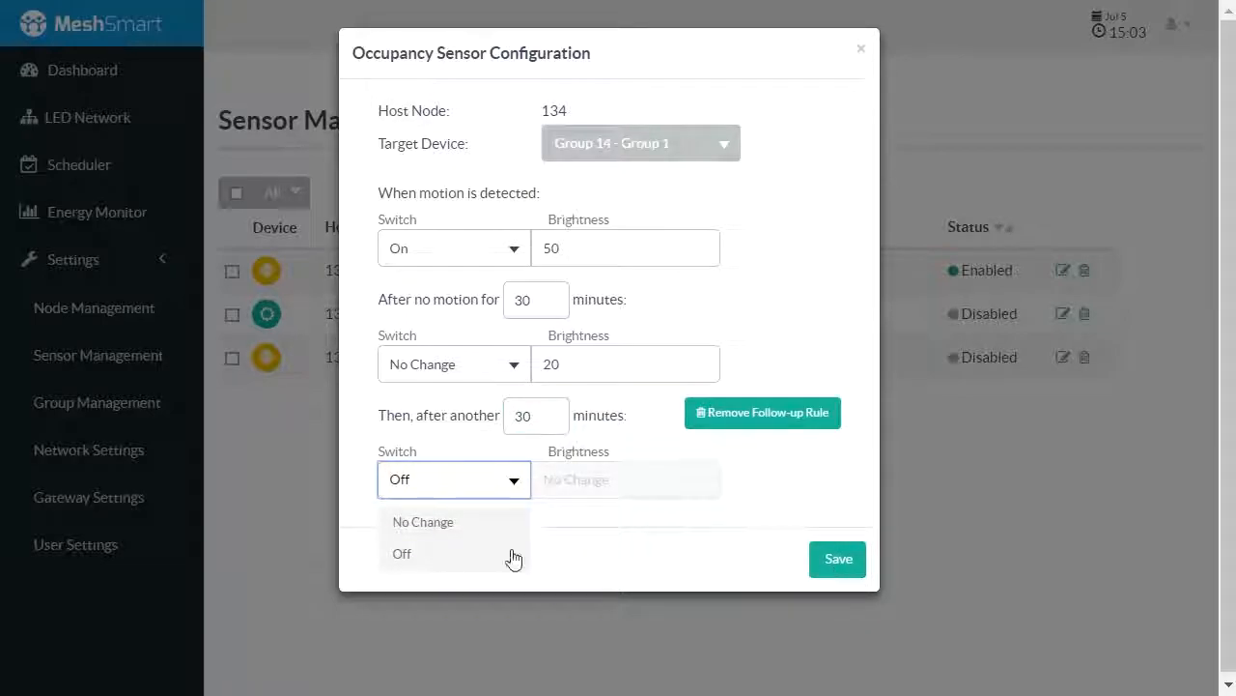
pyautogui.click(484, 558)
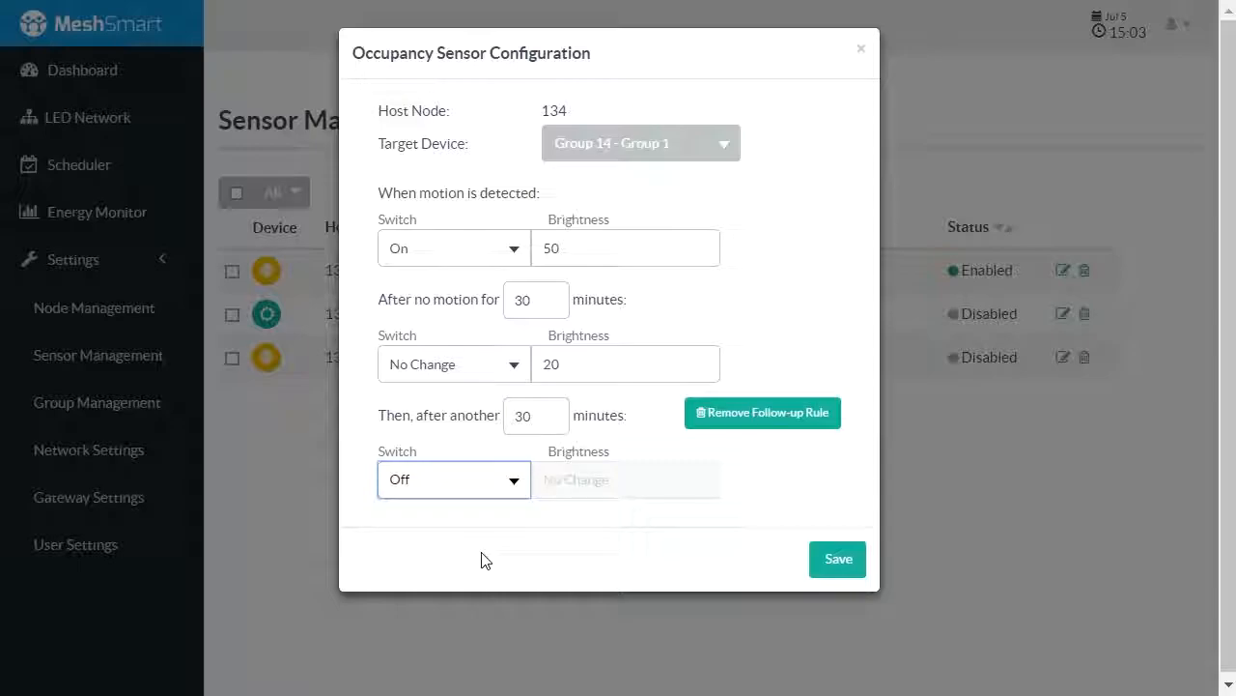
pyautogui.click(832, 560)
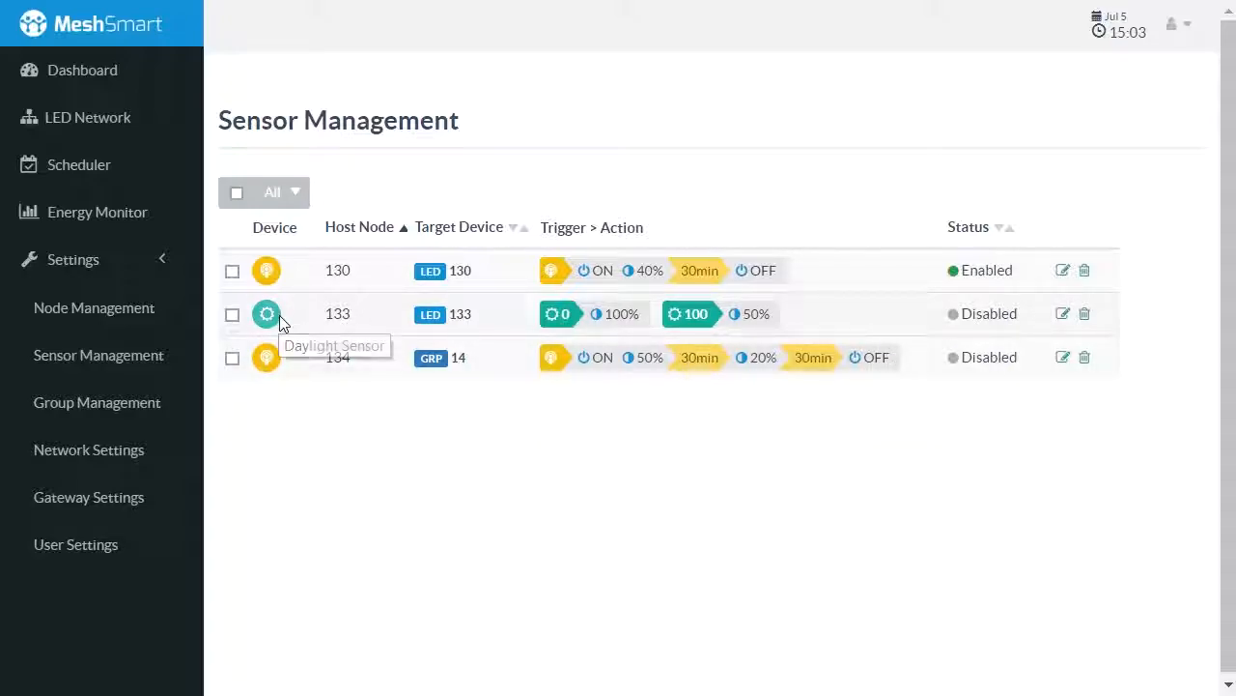
# Open the daylight sensor configuration for host node 133 and review the available target devices without changing the target
pyautogui.click(1063, 315)
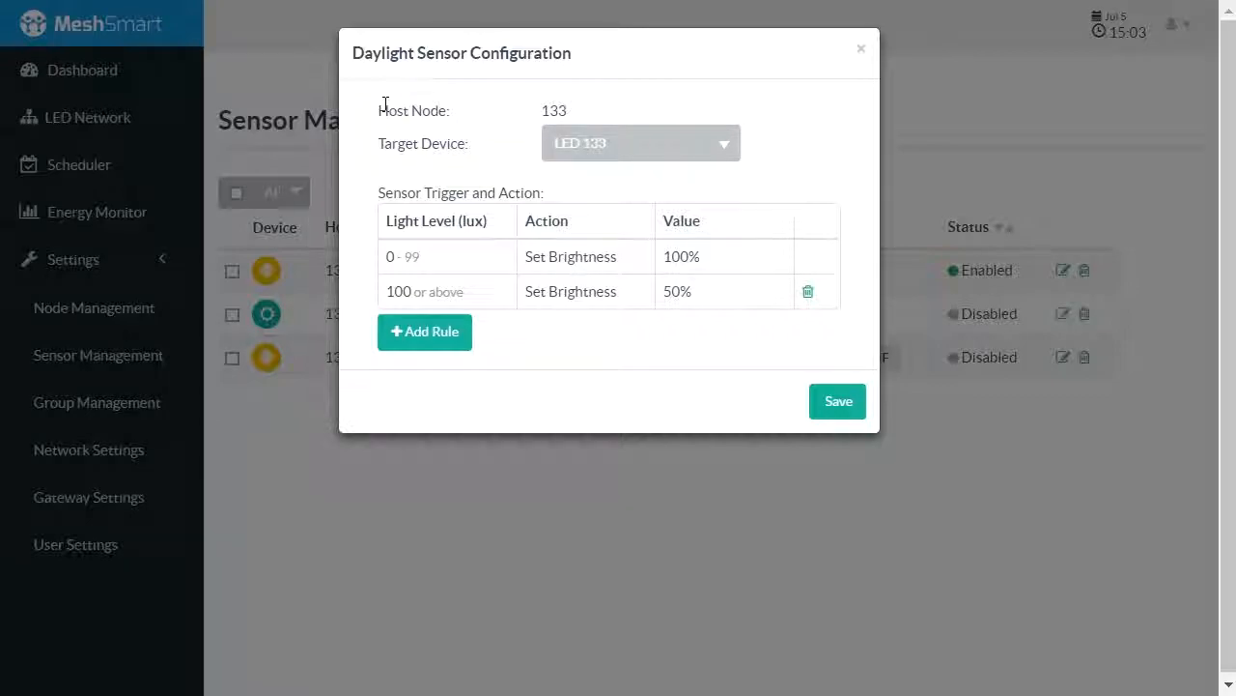
pyautogui.moveTo(380, 106); pyautogui.dragTo(594, 123)
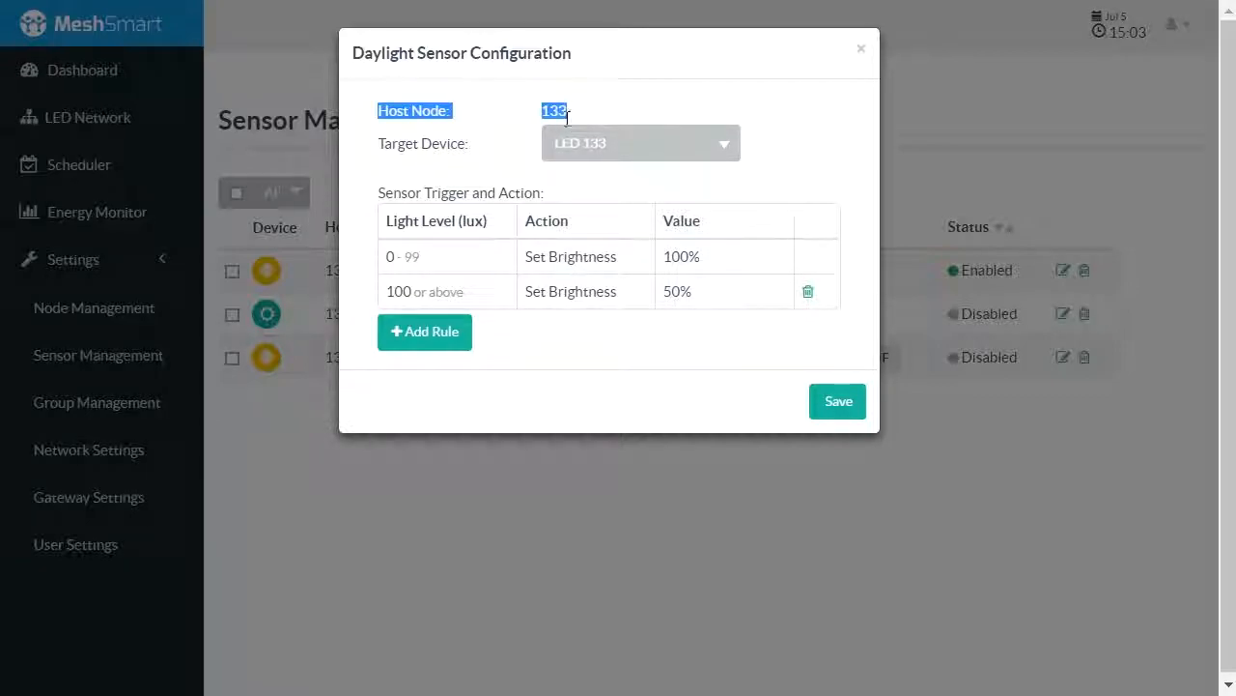
pyautogui.moveTo(377, 145); pyautogui.dragTo(494, 156)
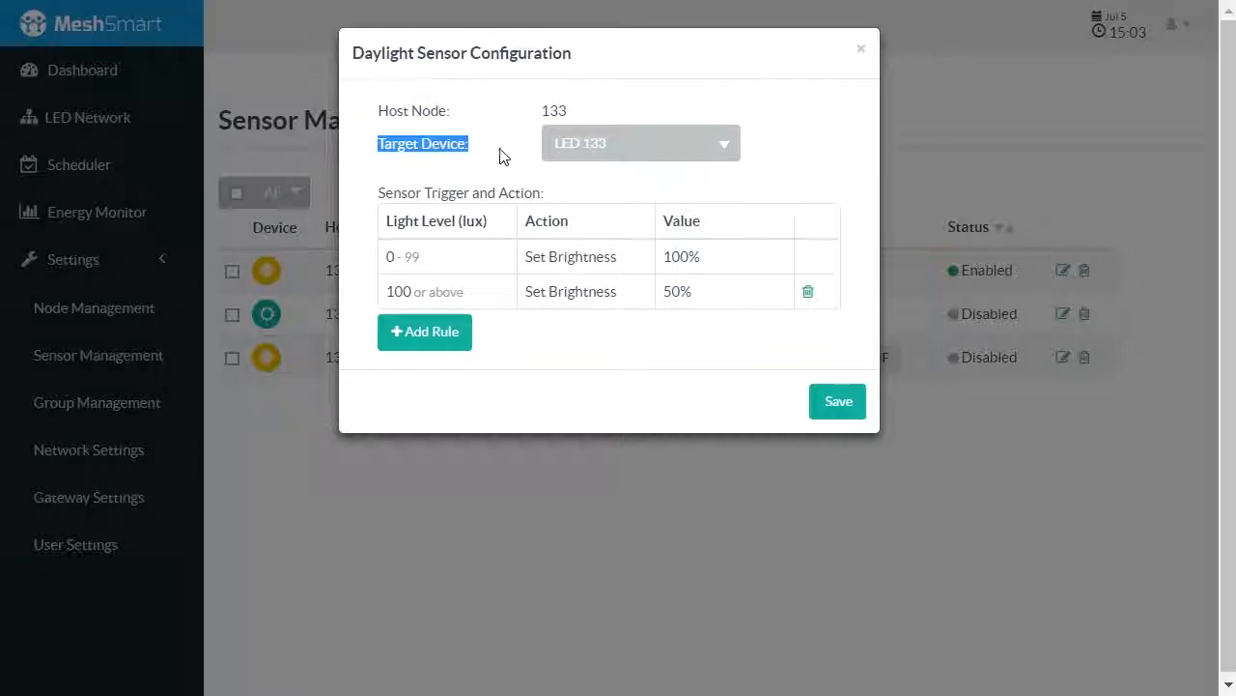
pyautogui.click(512, 157)
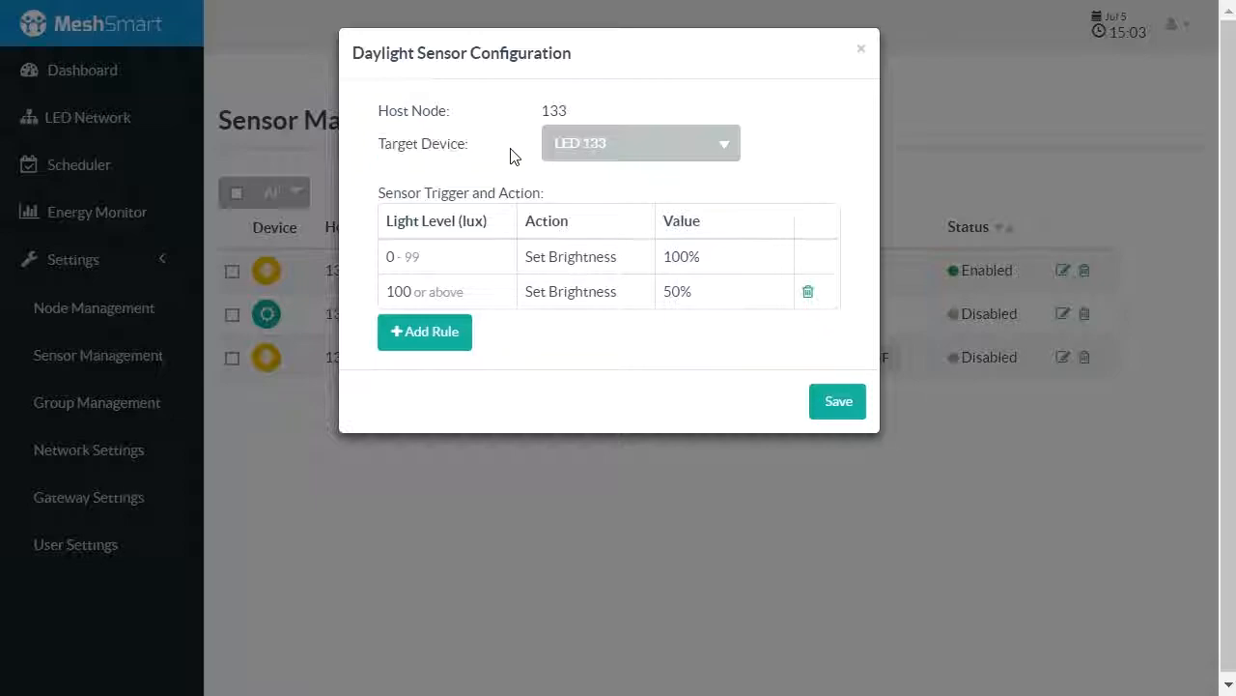
pyautogui.click(567, 146)
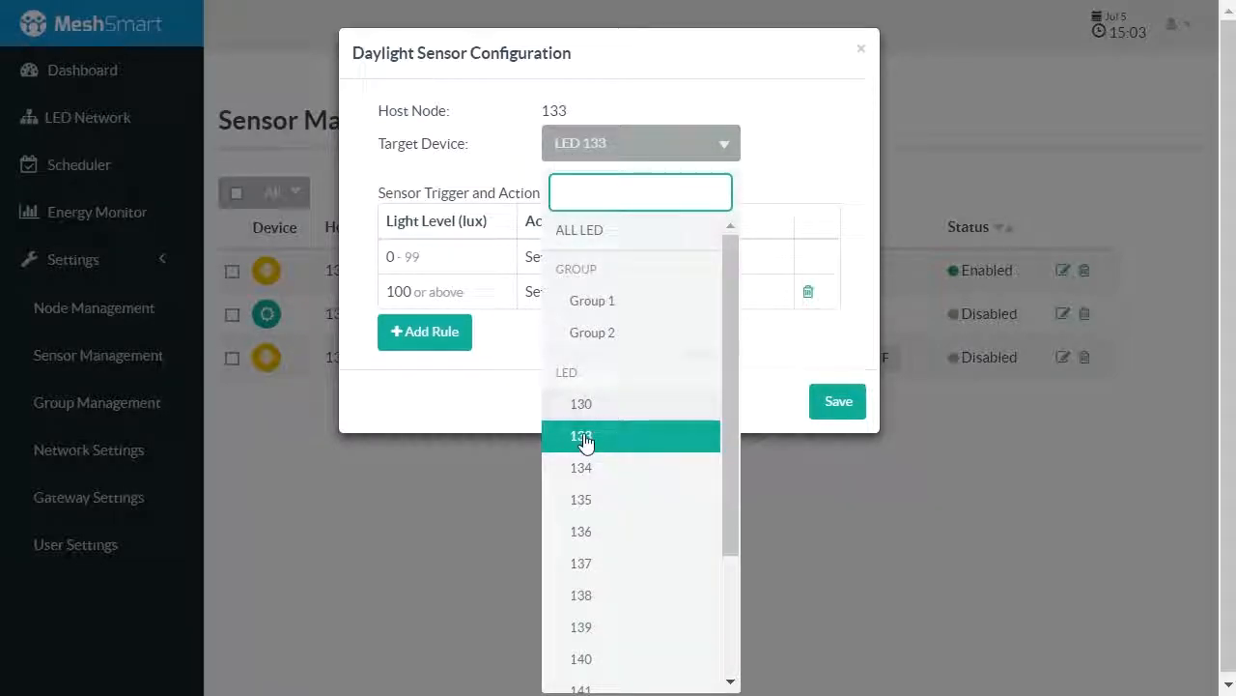
pyautogui.click(495, 170)
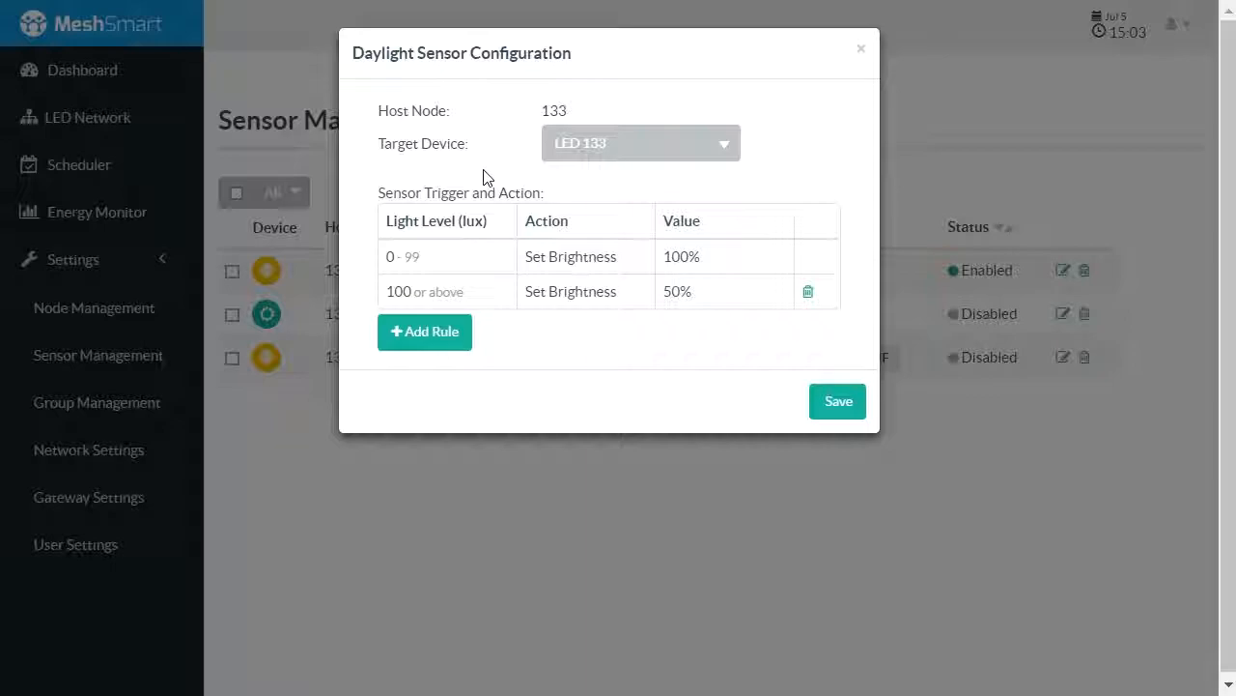
# Set the starting light level of the second daylight rule to 201 lux
pyautogui.click(412, 290)
pyautogui.moveTo(398, 291); pyautogui.dragTo(407, 290)
pyautogui.write('2')
pyautogui.press('BackSpace')
pyautogui.write('1')
pyautogui.click(436, 200)
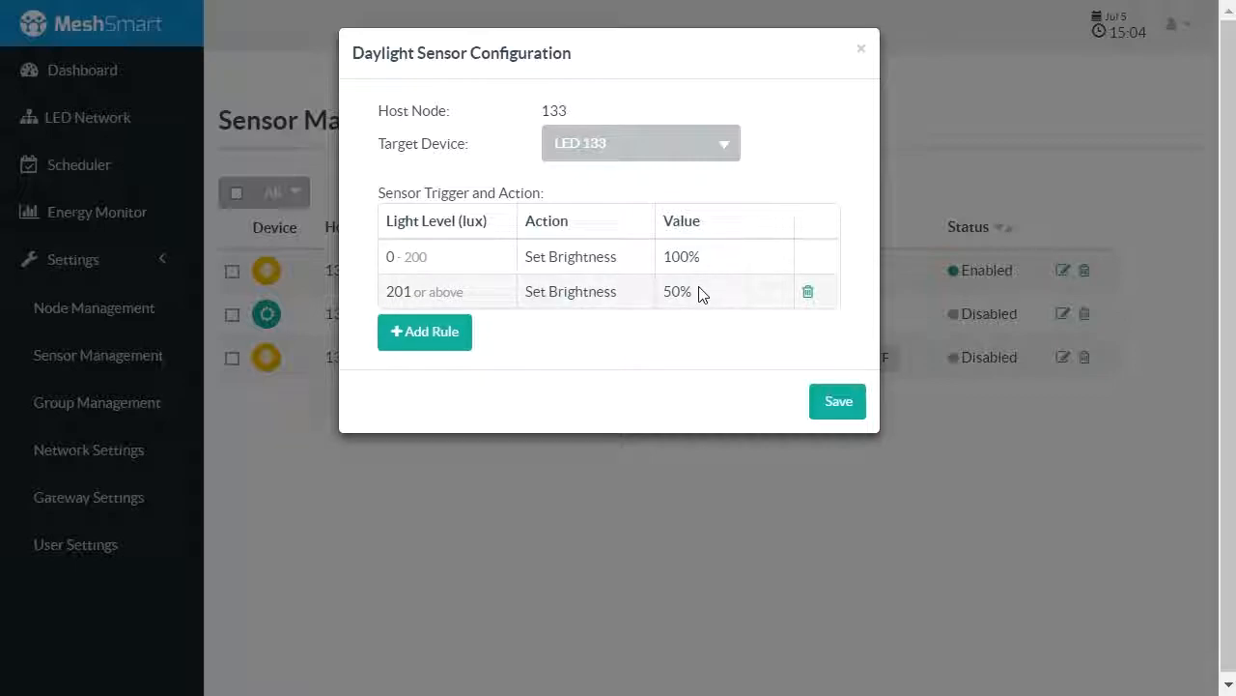
# Add a third daylight rule and set its starting light level to 1000 lux
pyautogui.click(458, 340)
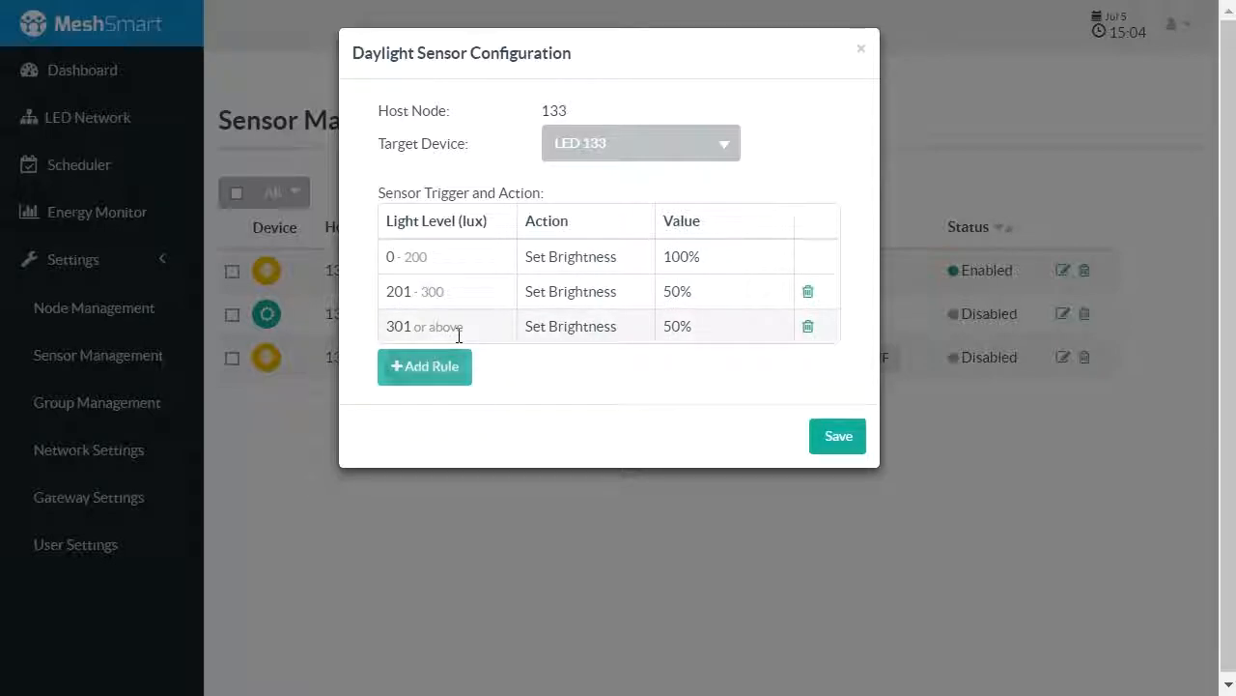
pyautogui.click(394, 326)
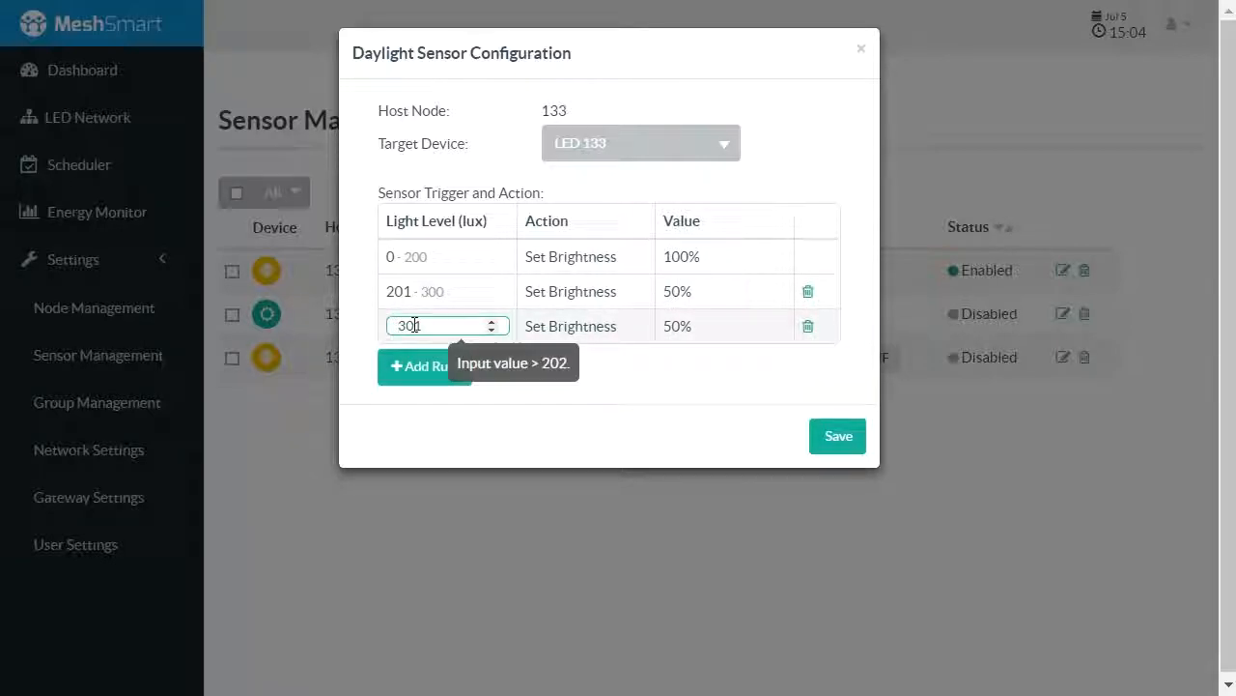
pyautogui.moveTo(431, 326); pyautogui.dragTo(394, 328)
pyautogui.write('1000')
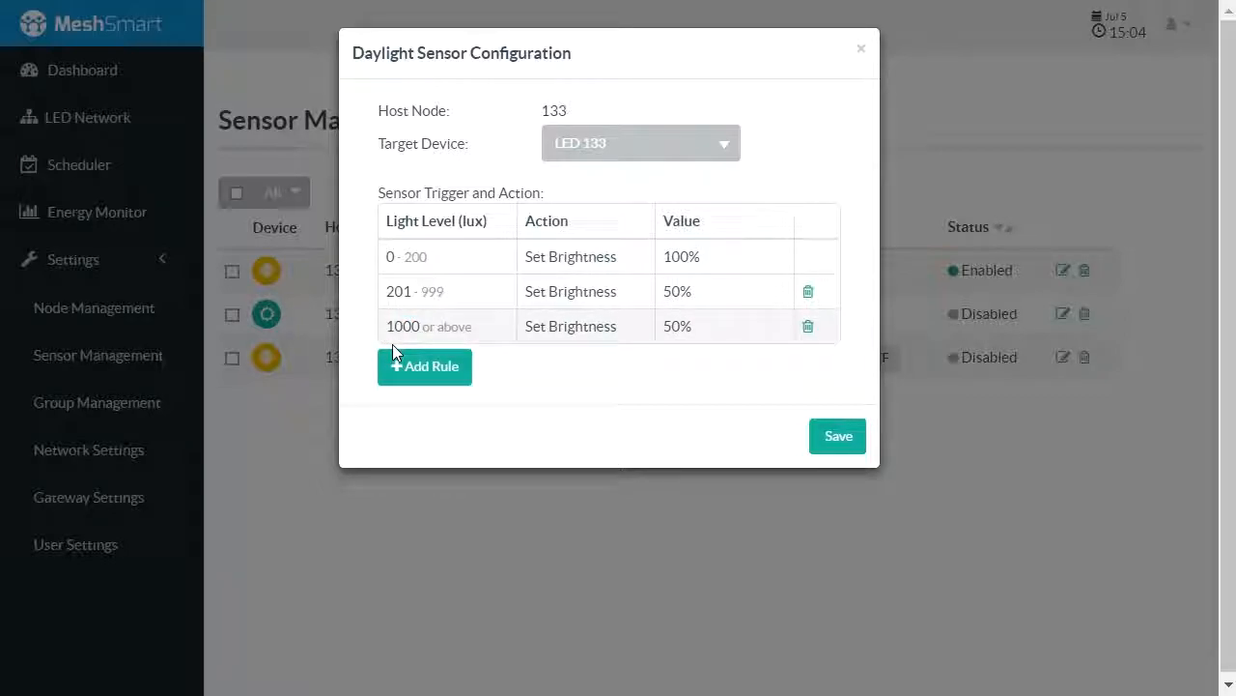
# Set the 1000 lux rule's action to Switch with the value Off and save the daylight sensor configuration
pyautogui.click(603, 322)
pyautogui.click(607, 330)
pyautogui.click(601, 354)
pyautogui.click(682, 331)
pyautogui.click(682, 334)
pyautogui.click(696, 356)
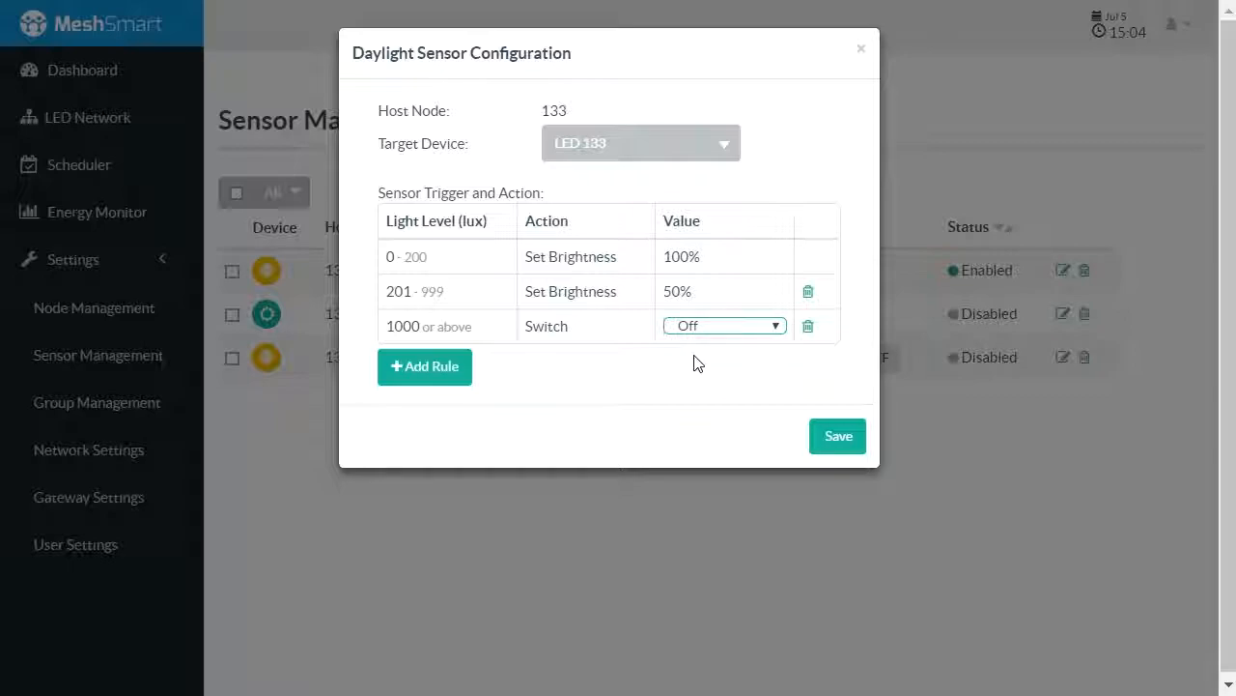
pyautogui.click(697, 362)
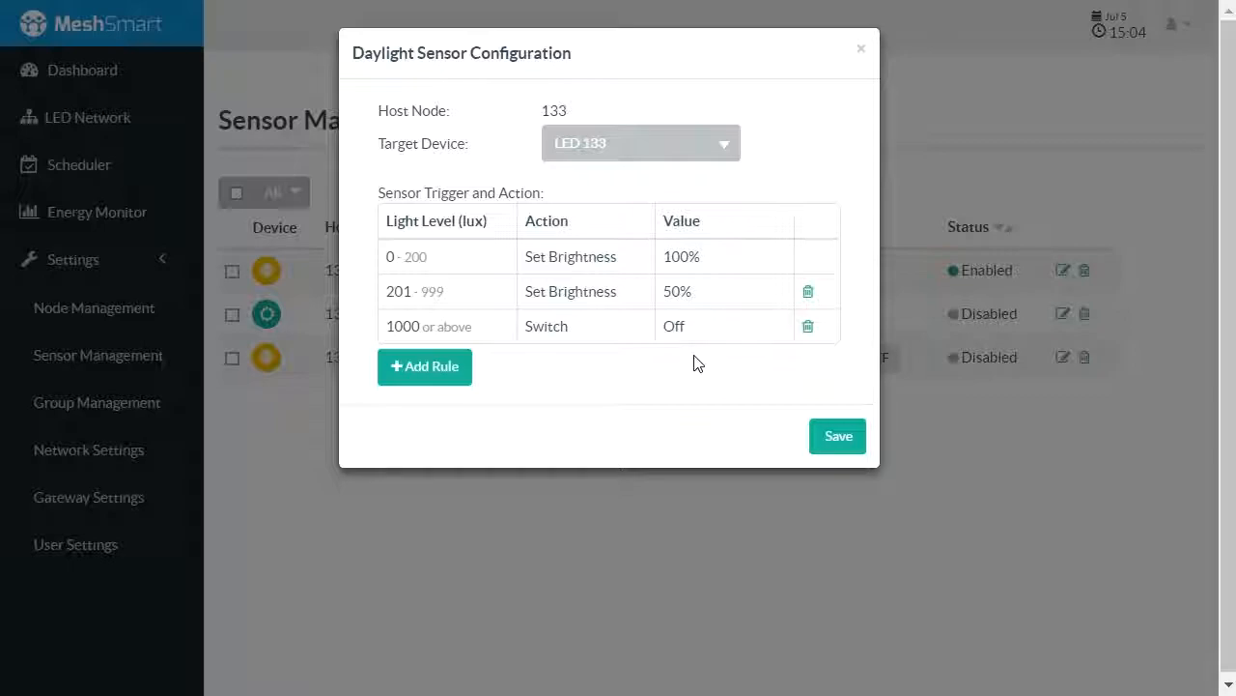
pyautogui.click(859, 448)
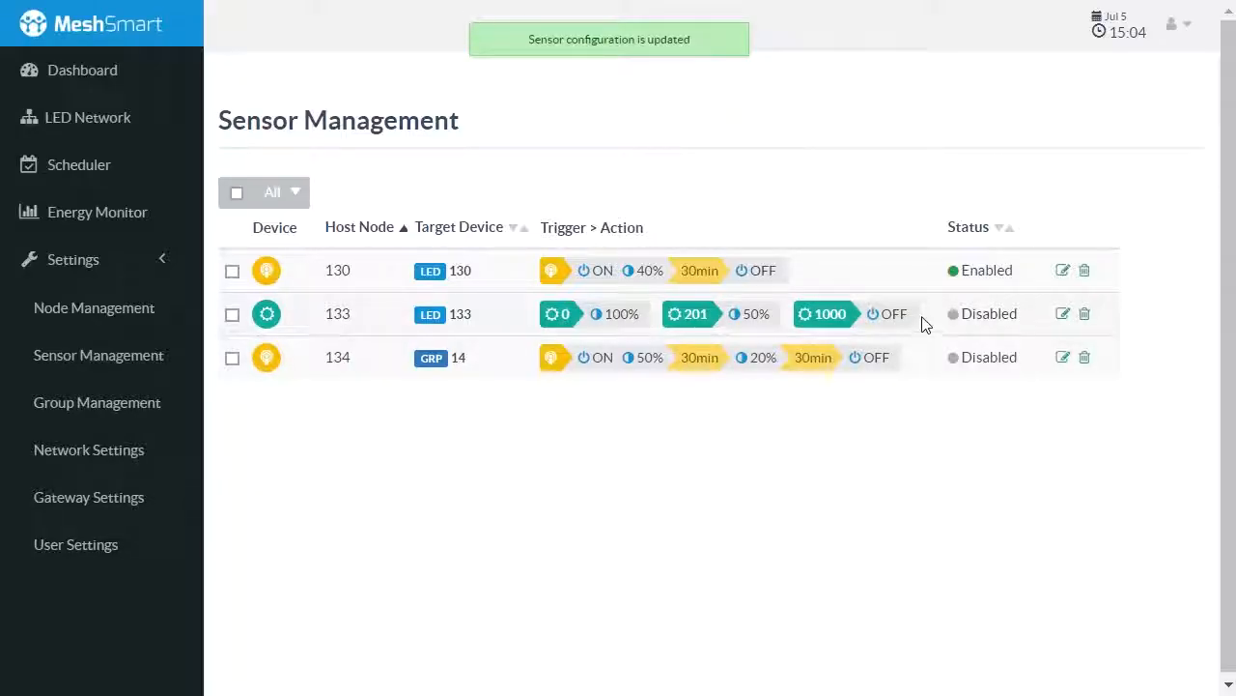
# Select the sensor on host node 133 and sort the sensor list by host node, ending with target device order
pyautogui.moveTo(925, 323); pyautogui.dragTo(604, 315)
pyautogui.click(549, 319)
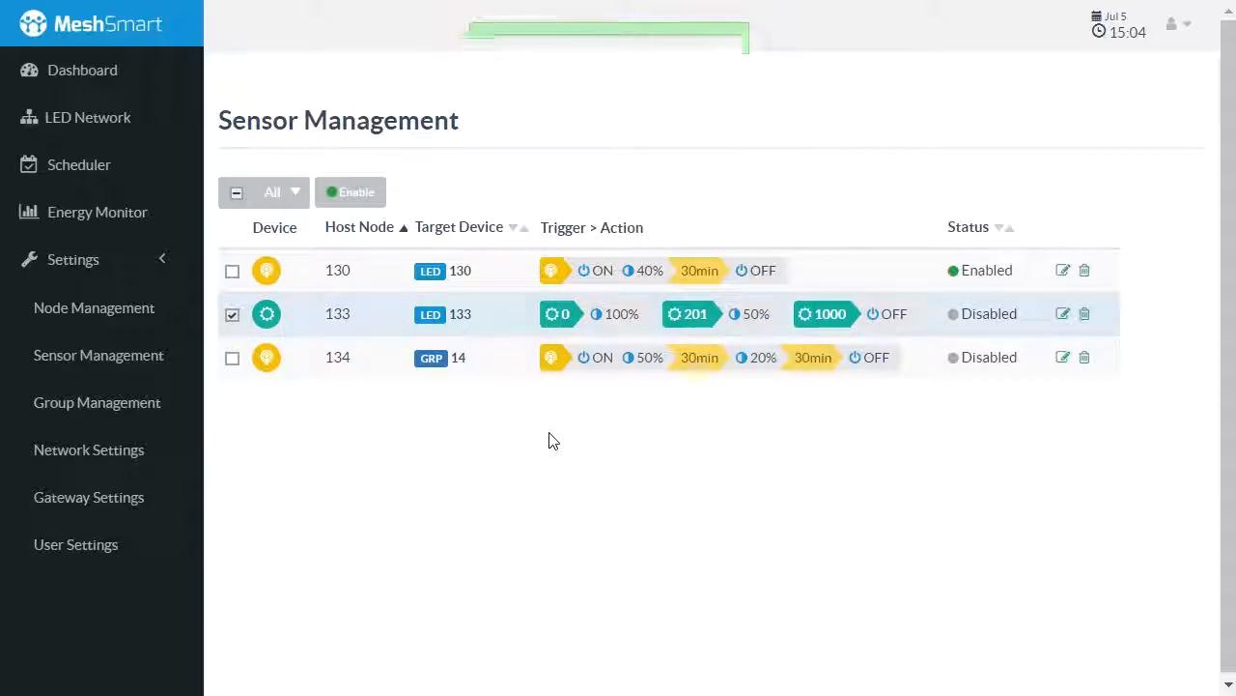
pyautogui.click(346, 239)
pyautogui.click(450, 237)
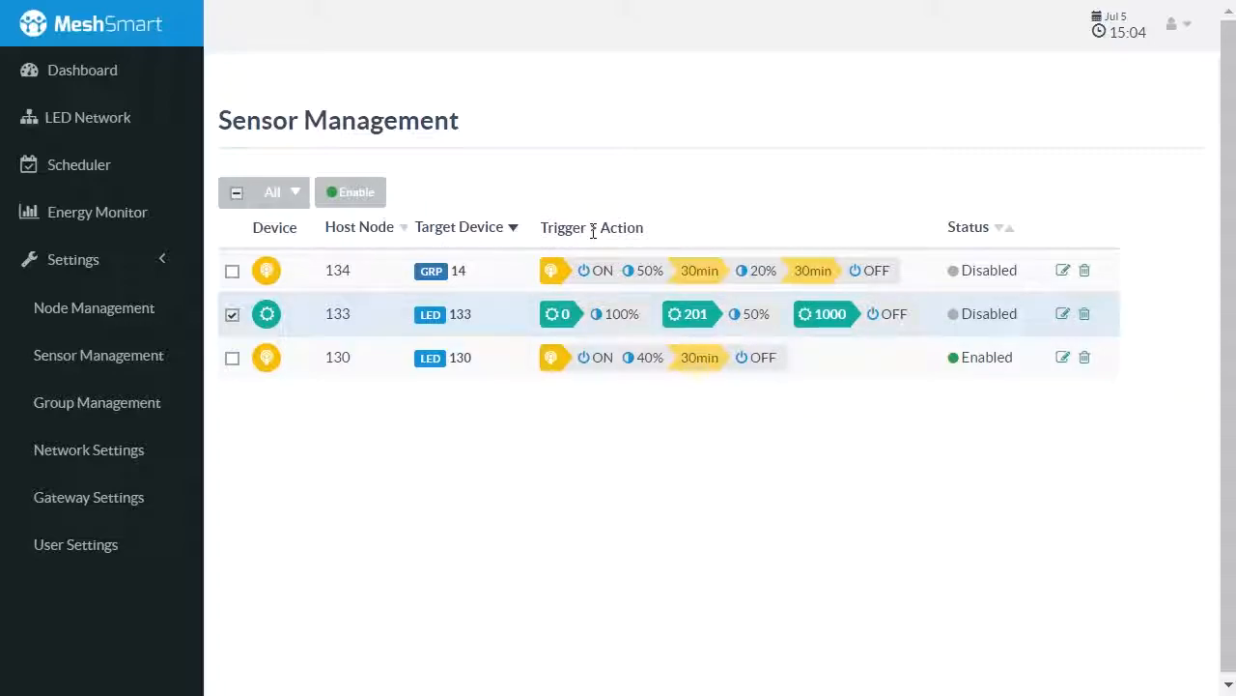
# Clear the selection of the sensors on host nodes 130 and 133
pyautogui.moveTo(320, 360); pyautogui.dragTo(752, 399)
pyautogui.click(751, 399)
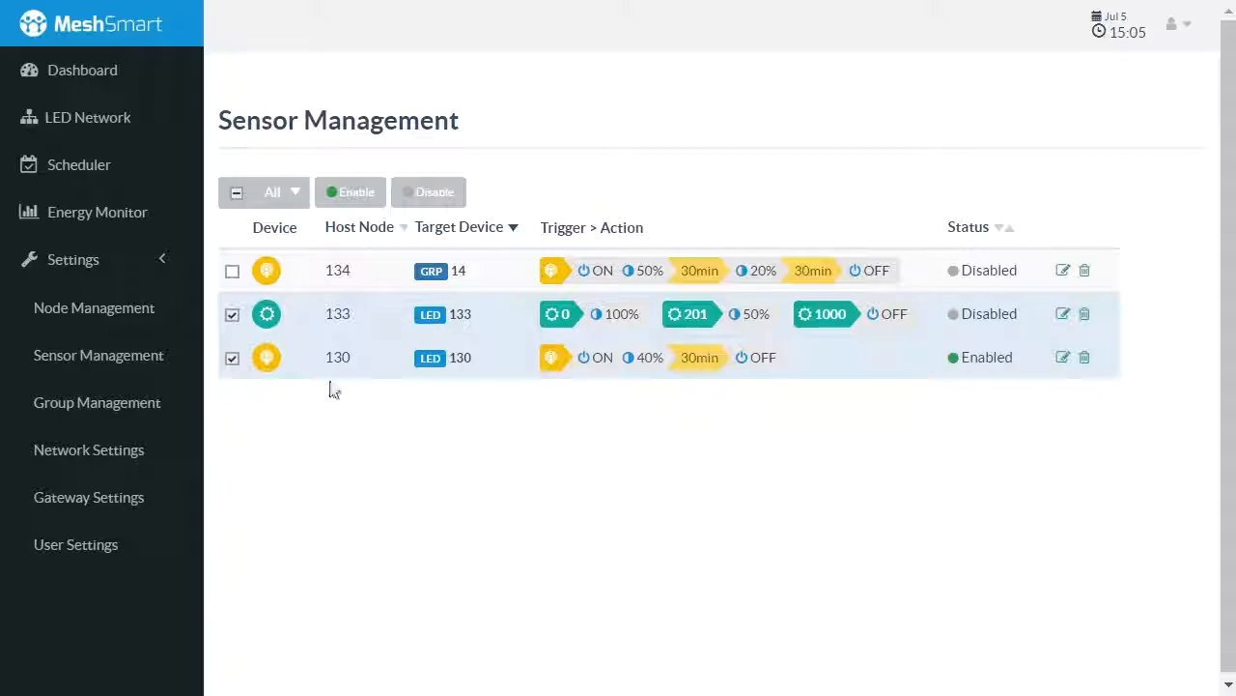
pyautogui.click(232, 359)
pyautogui.click(232, 315)
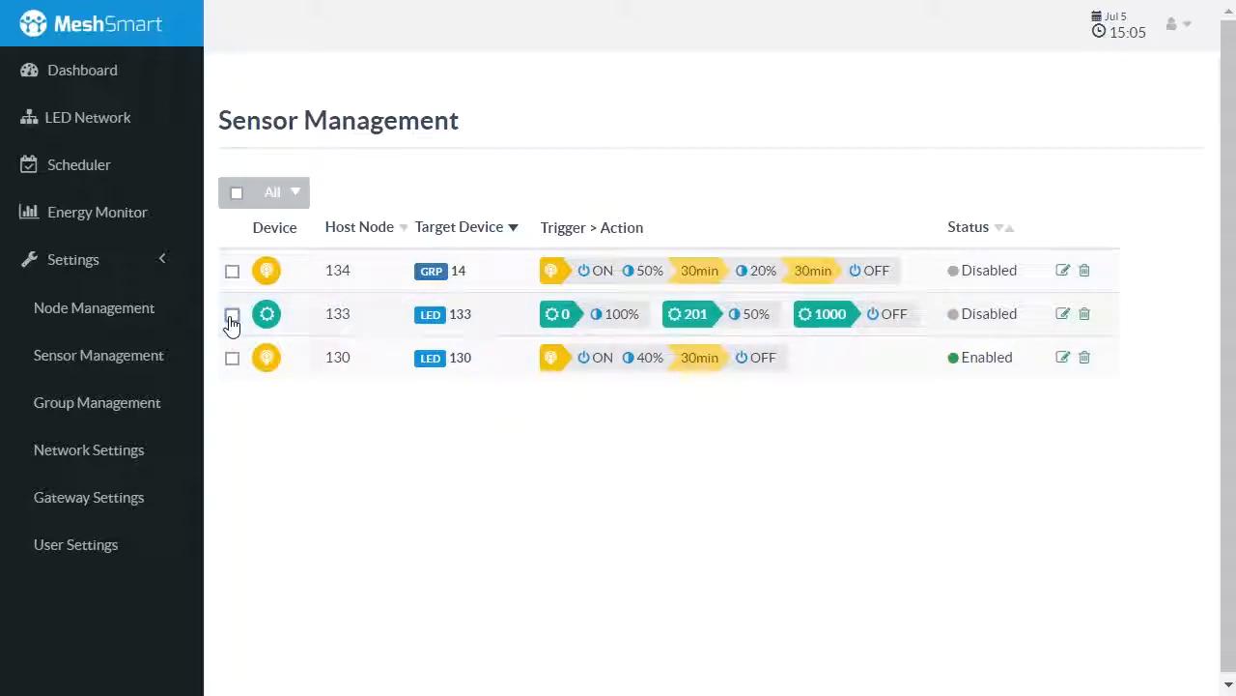
# Select the sensor on host node 130, disable it and enable it again
pyautogui.click(234, 360)
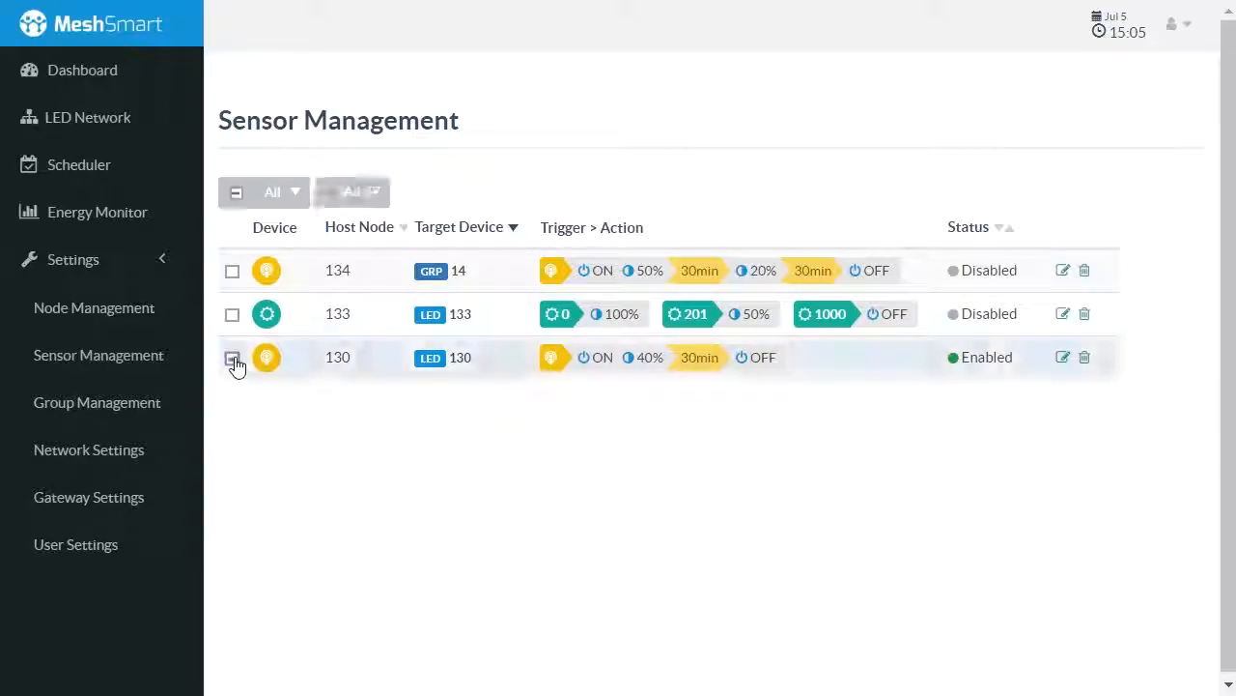
pyautogui.click(364, 203)
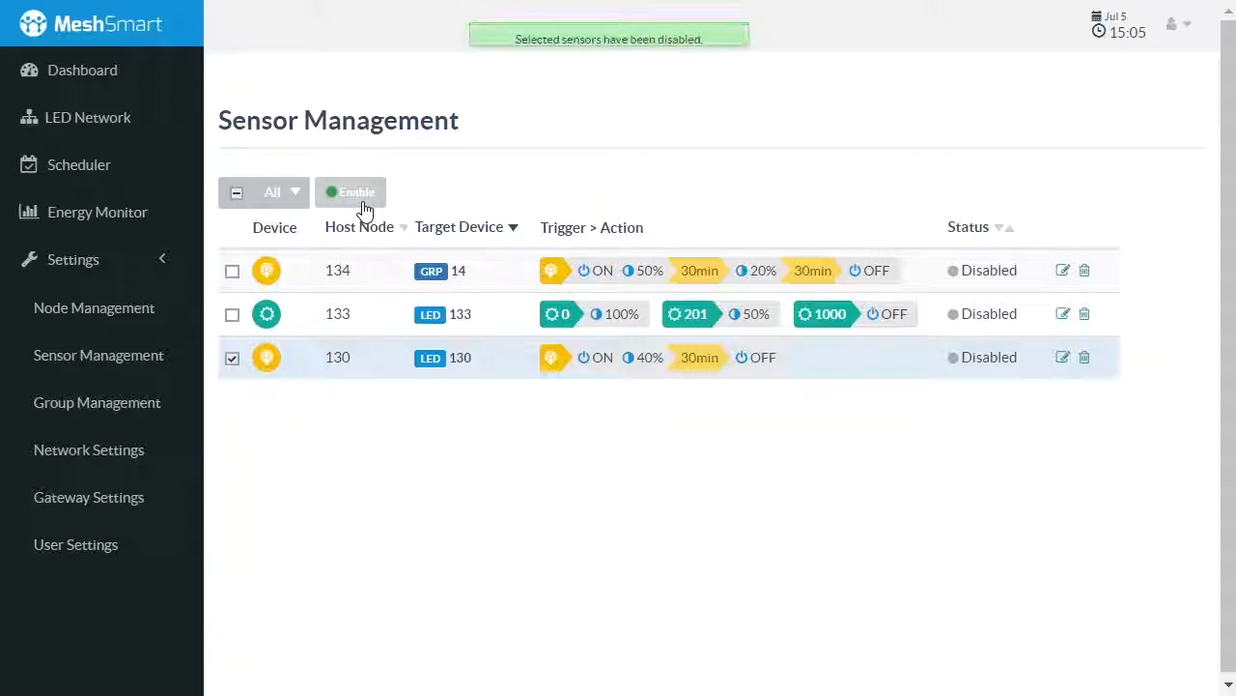
pyautogui.click(363, 205)
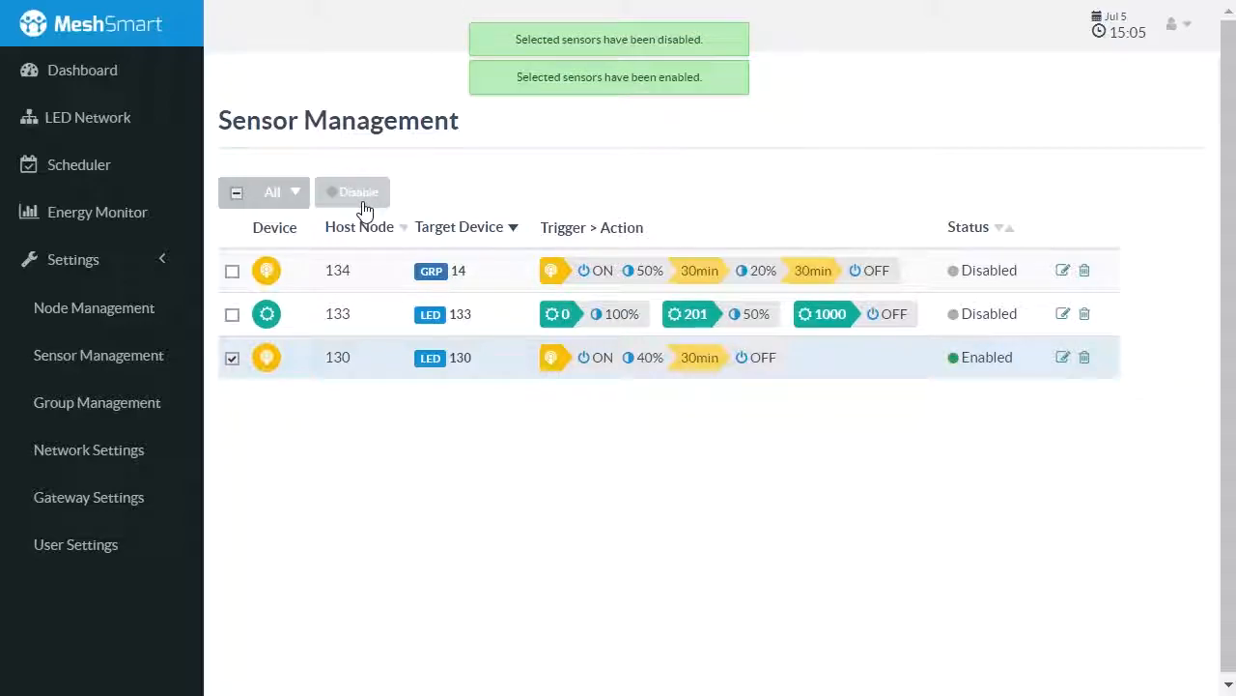